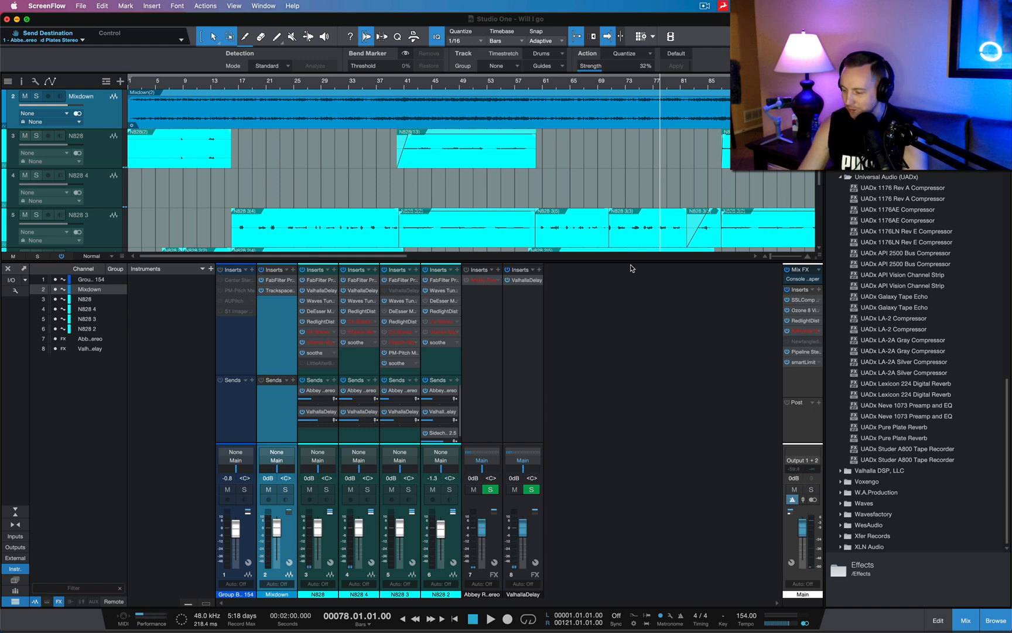
# Play the song from the beginning and solo the N828 2 vocal channel to audition it.
pyautogui.click(901, 189)
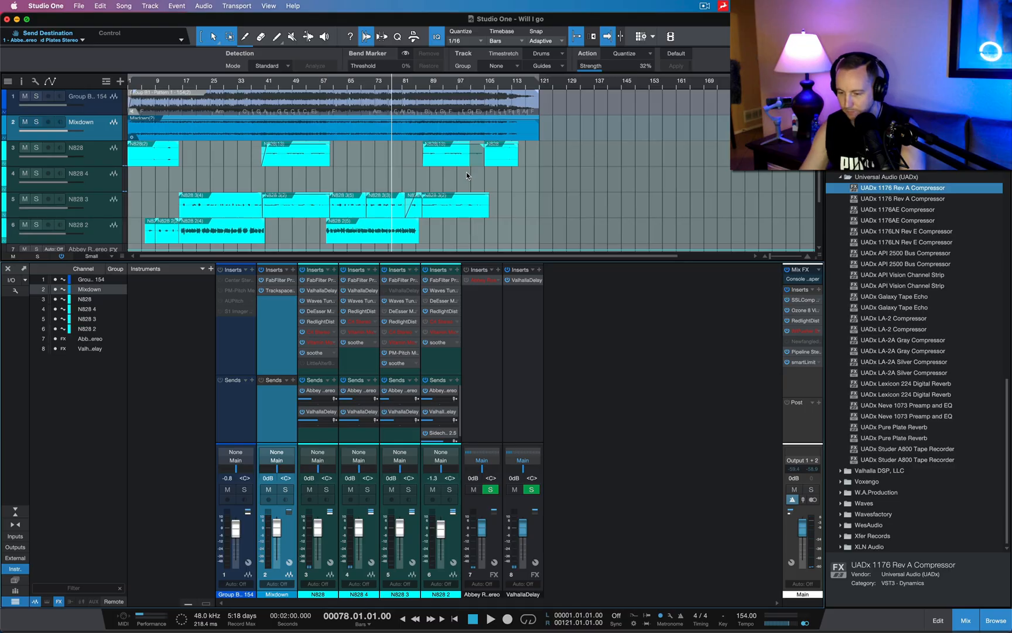
pyautogui.press(',')
pyautogui.press('space')
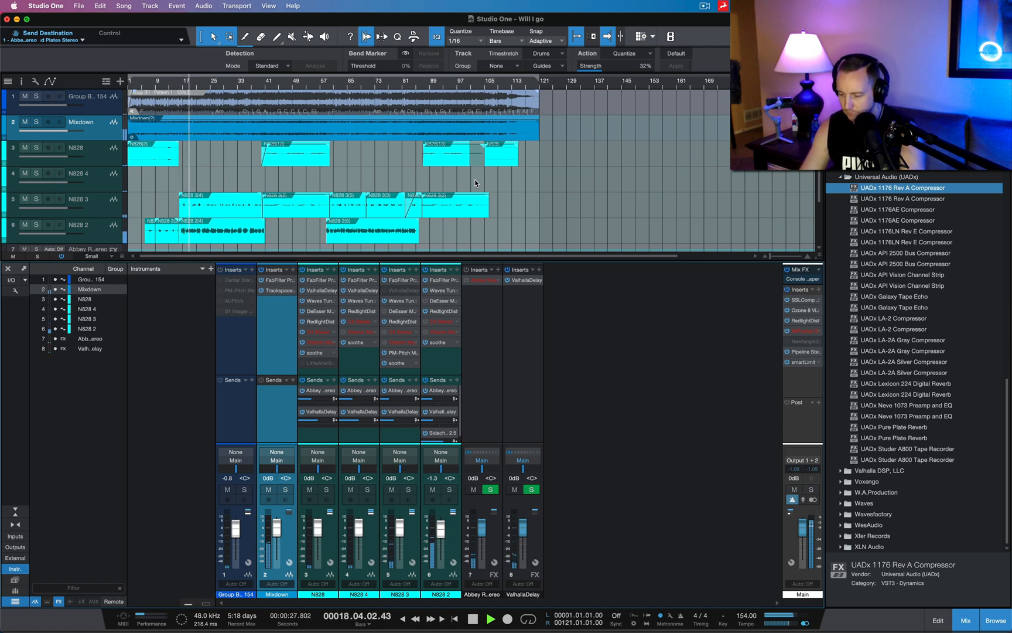
pyautogui.click(450, 489)
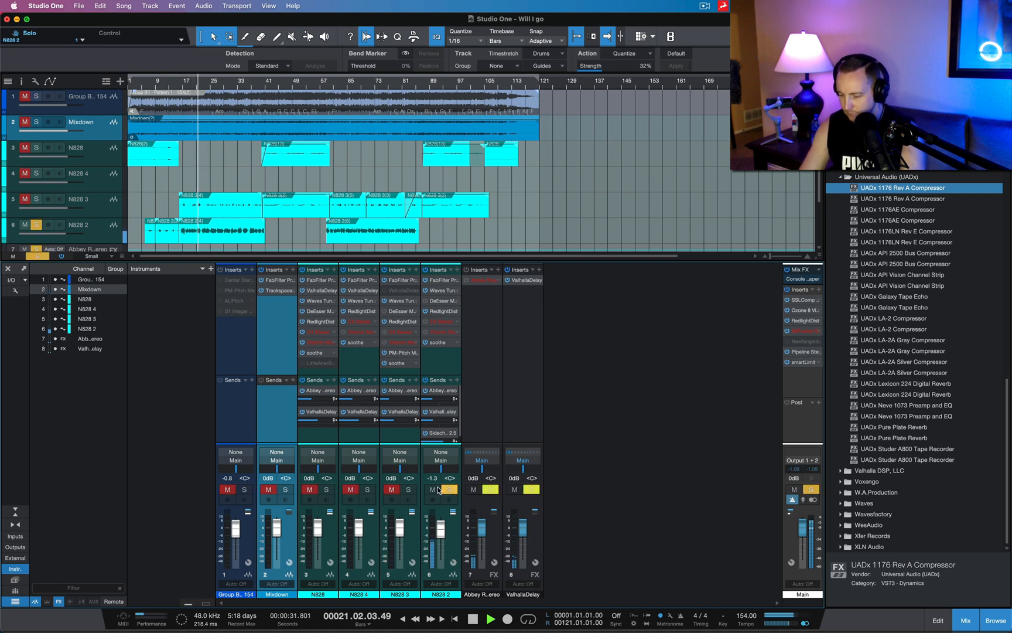
pyautogui.press('space')
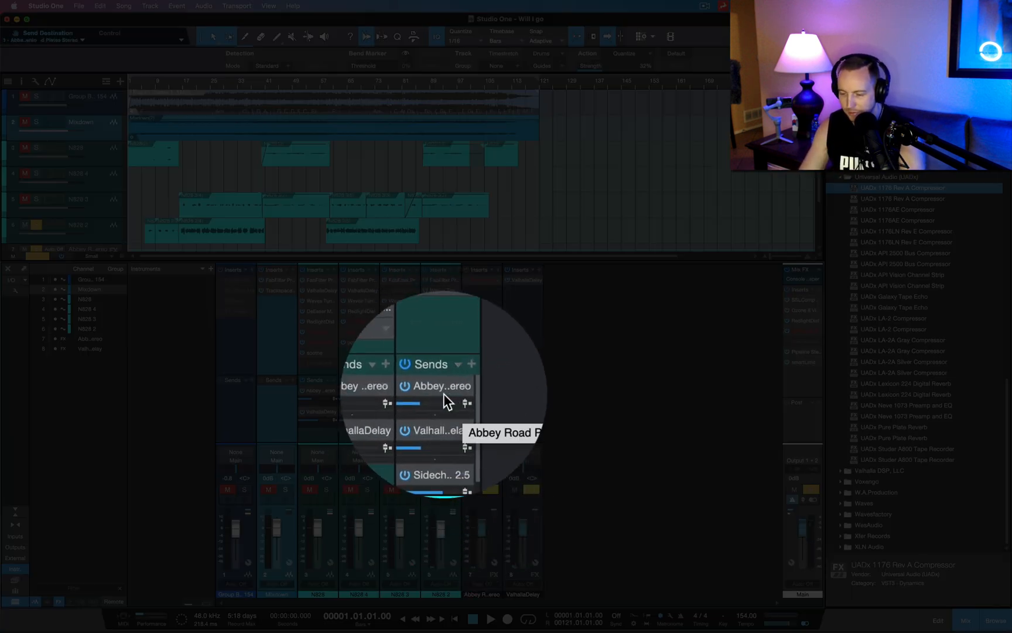
# Inspect the ValhallaDelay settings on the delay FX channel.
pyautogui.click(519, 279)
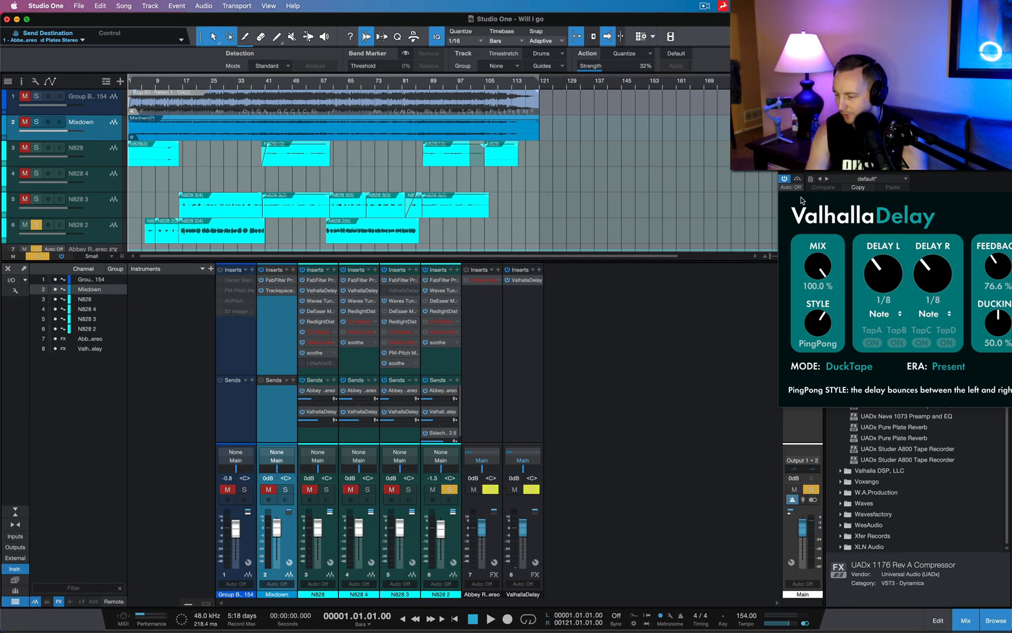
pyautogui.moveTo(967, 159); pyautogui.dragTo(605, 162)
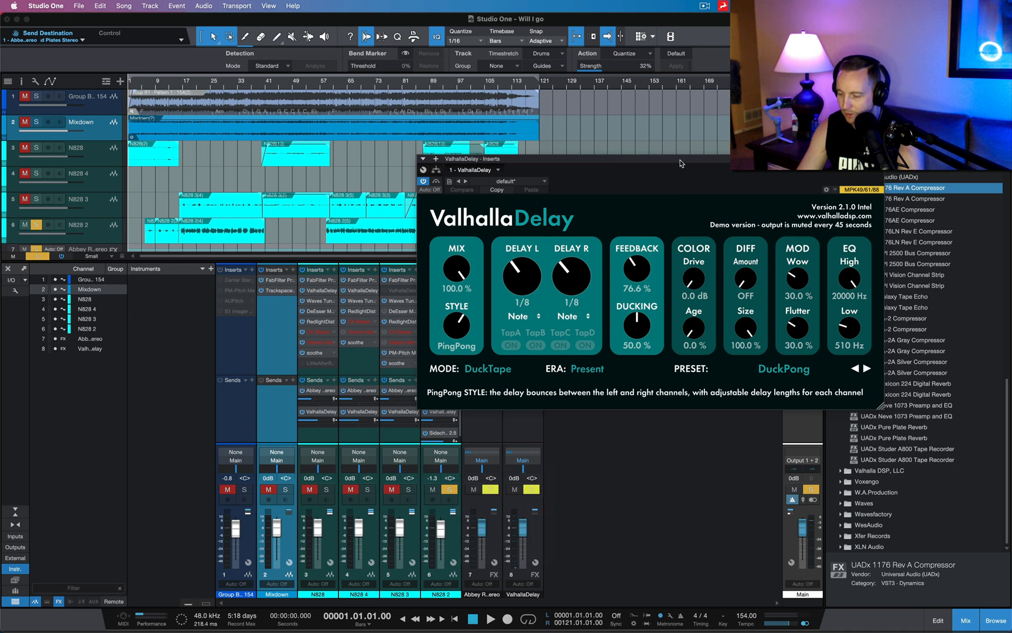
pyautogui.moveTo(680, 160); pyautogui.dragTo(629, 158)
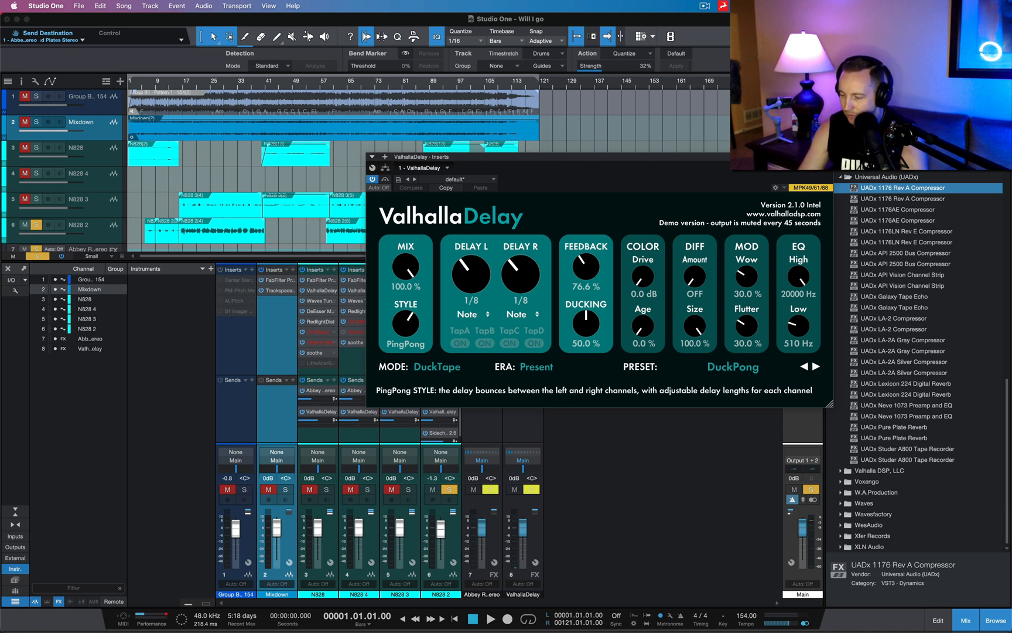
pyautogui.click(827, 157)
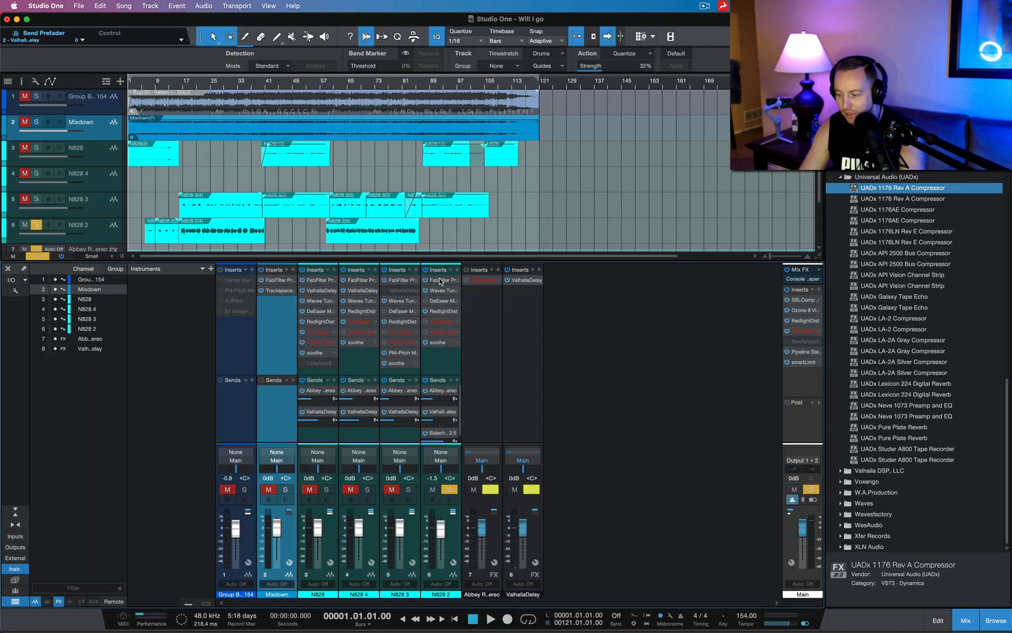
# Inspect the FabFilter Pro-Q 3 and Waves Tune Real-Time inserts on the N828 2 channel.
pyautogui.click(440, 281)
pyautogui.moveTo(930, 155); pyautogui.dragTo(412, 65)
pyautogui.click(850, 66)
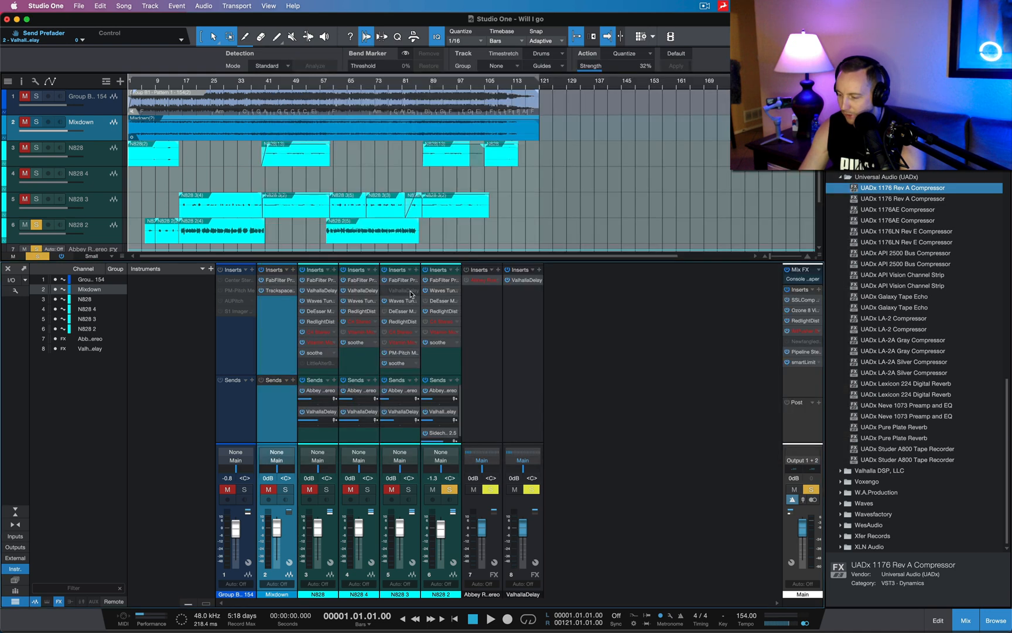
pyautogui.doubleClick(437, 290)
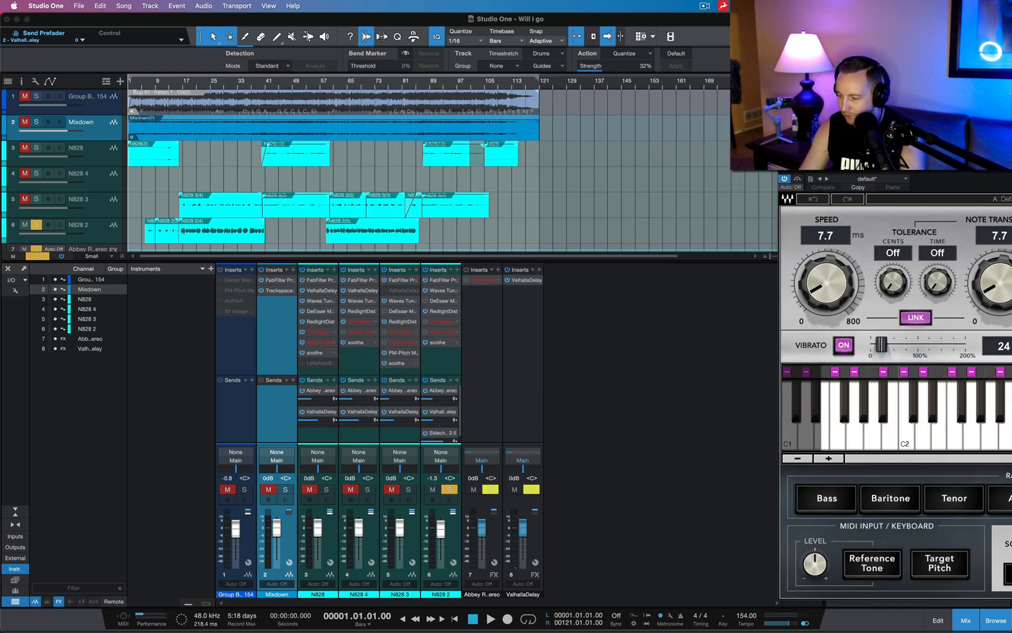
pyautogui.moveTo(963, 176); pyautogui.dragTo(361, 86)
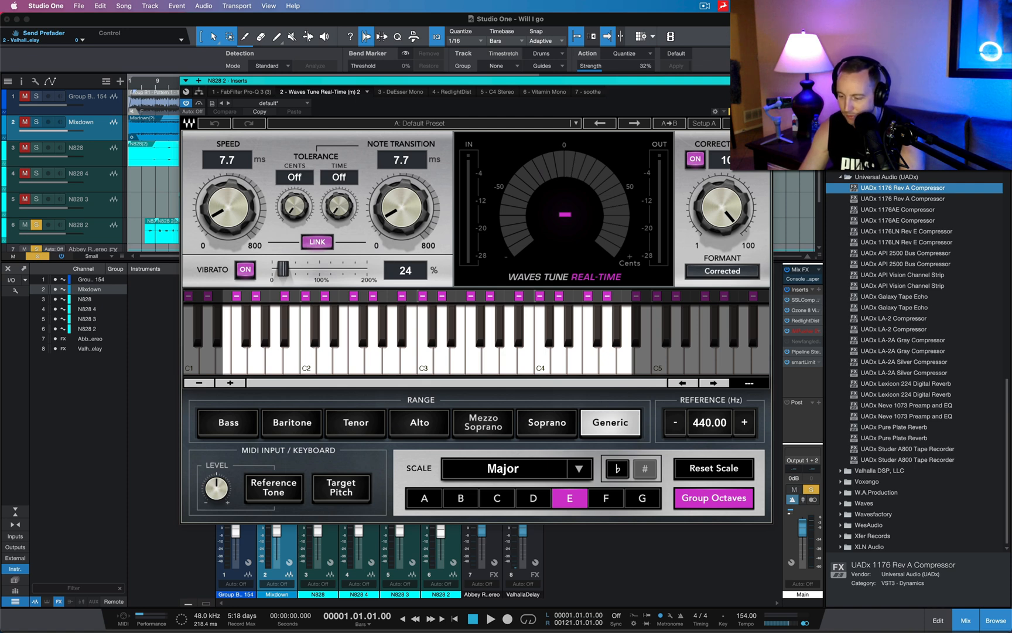
pyautogui.click(767, 81)
# Inspect the DeEsser, RedlightDist and soothe inserts on the N828 2 channel.
pyautogui.click(440, 301)
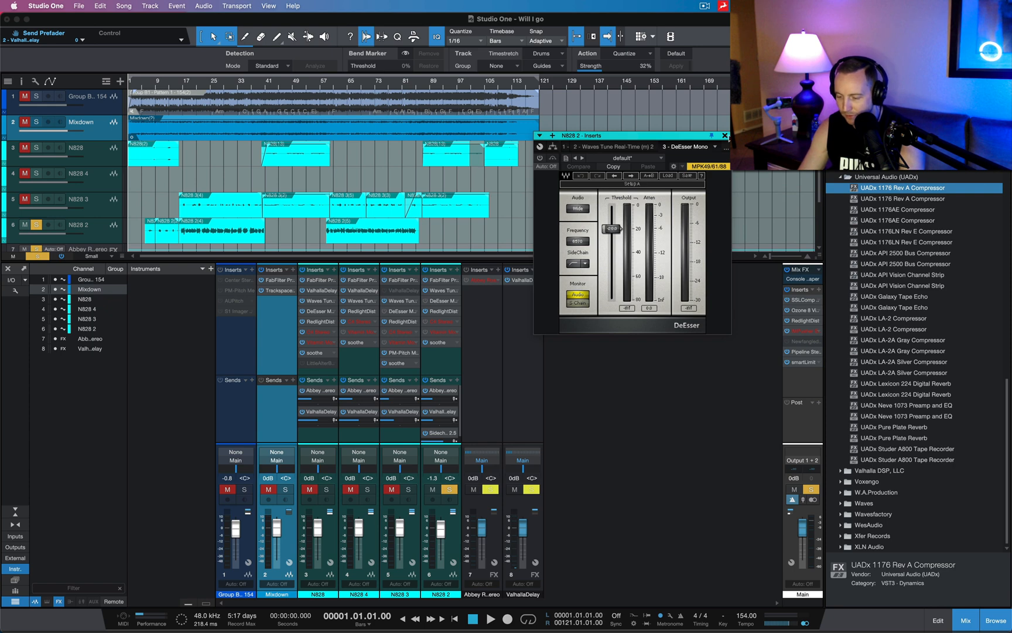
pyautogui.click(725, 136)
pyautogui.click(443, 312)
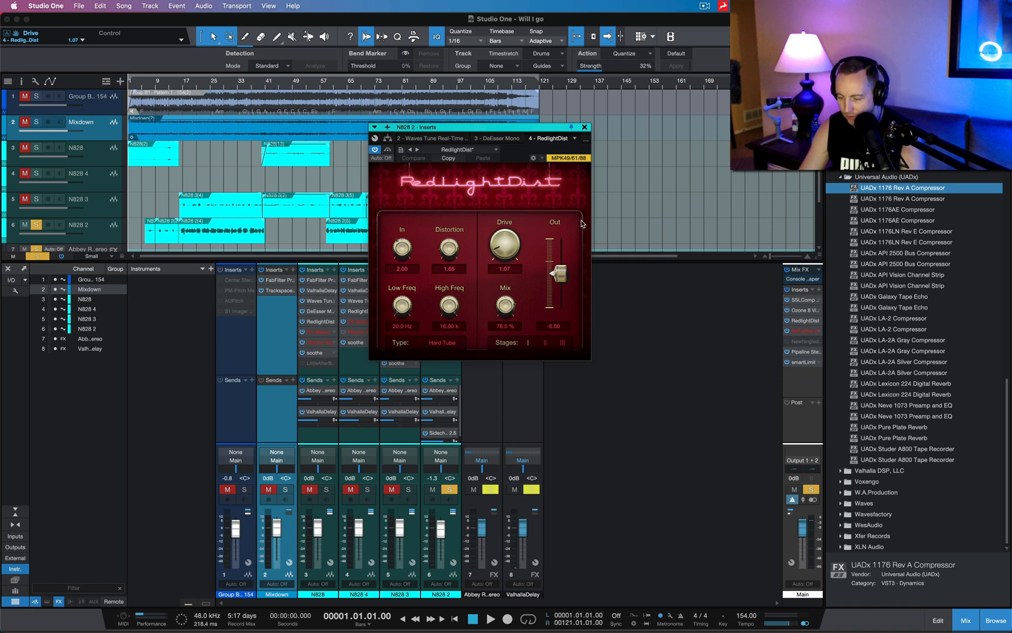
pyautogui.click(584, 128)
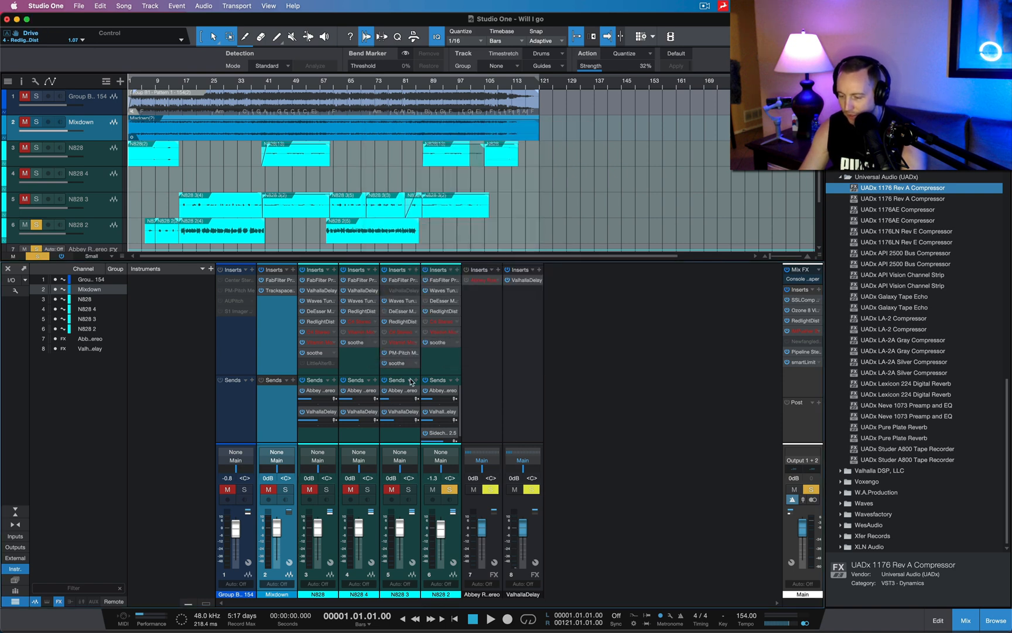
pyautogui.click(438, 343)
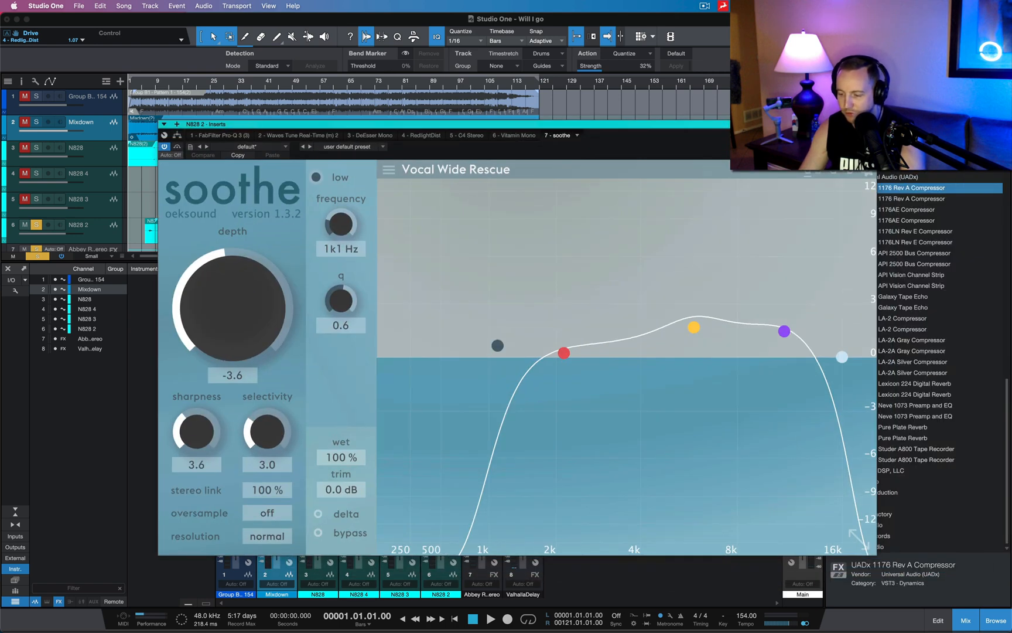
pyautogui.click(872, 124)
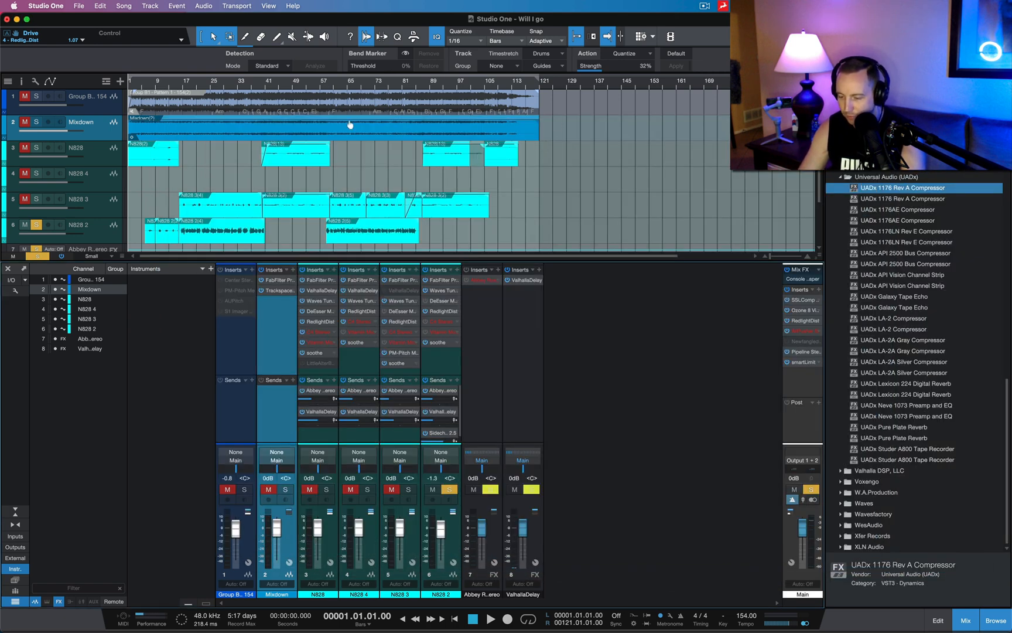
# Unsolo the N828 2 channel and play the full mix from bar 16.
pyautogui.click(450, 489)
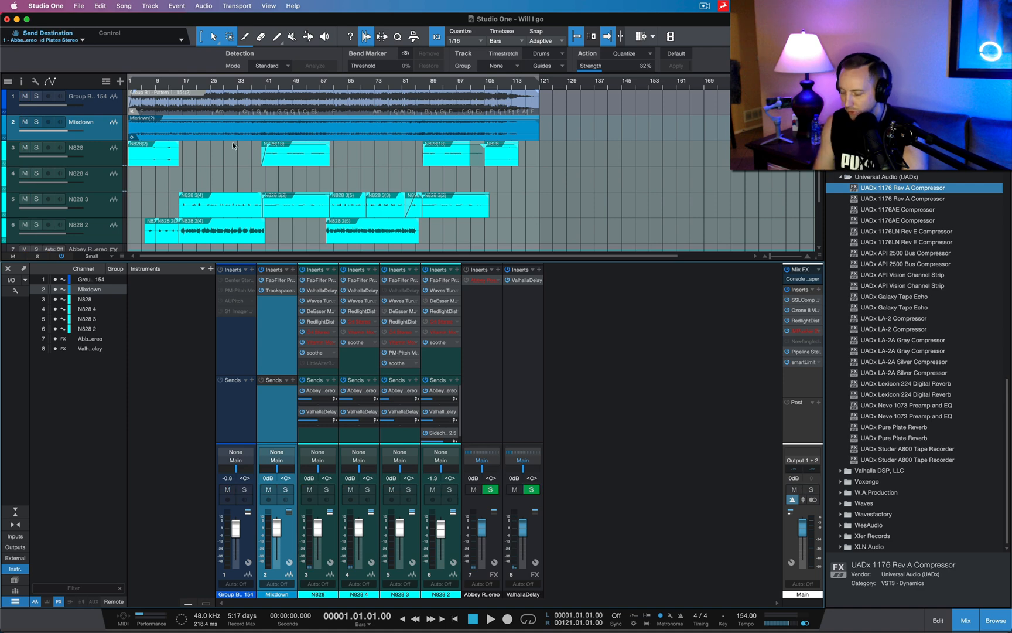
pyautogui.click(183, 82)
pyautogui.press('space')
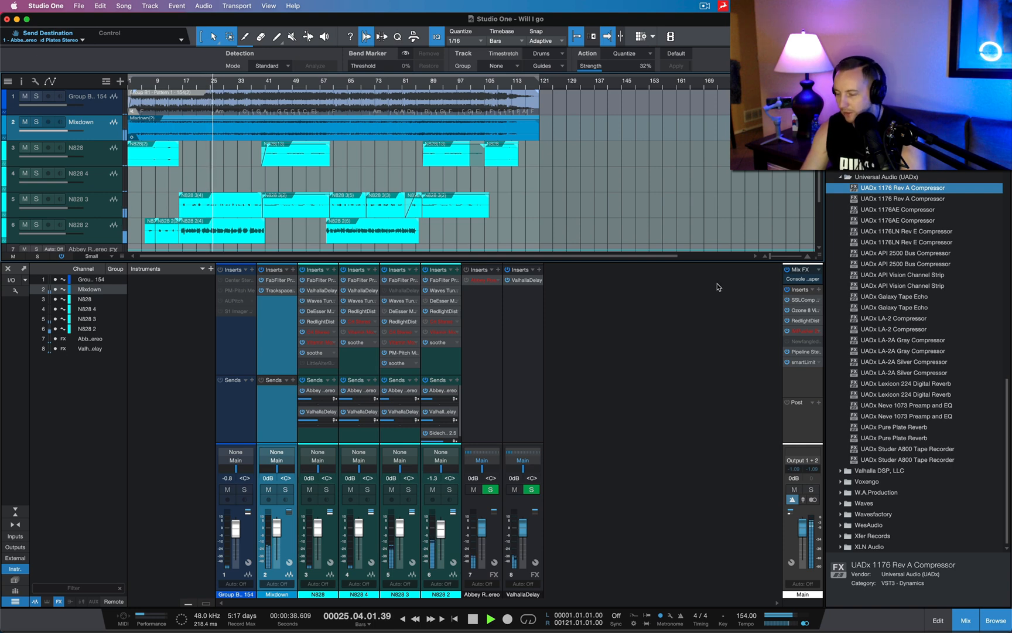
pyautogui.press('space')
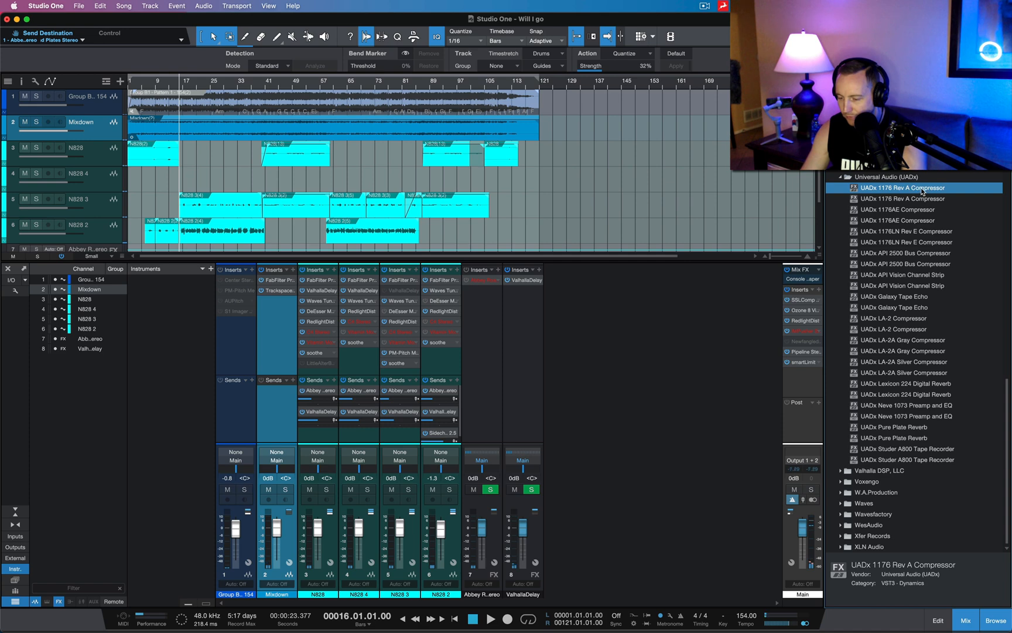
# Insert the UADx 1176 Rev A Compressor after soothe on the N828 2 channel and load its Average Vocal Compression preset.
pyautogui.moveTo(895, 200); pyautogui.dragTo(438, 357)
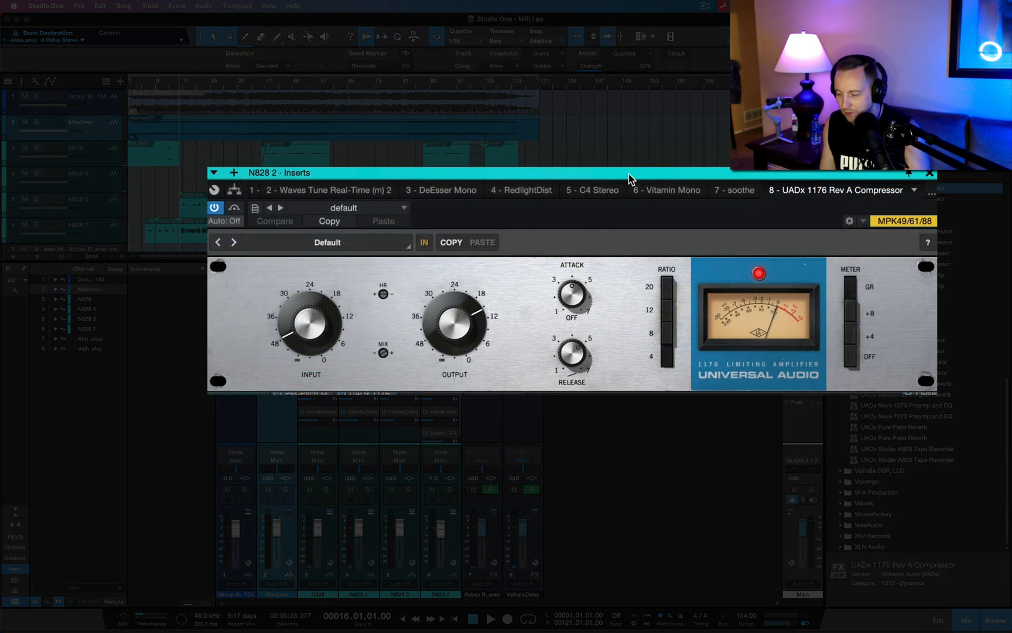
pyautogui.click(328, 242)
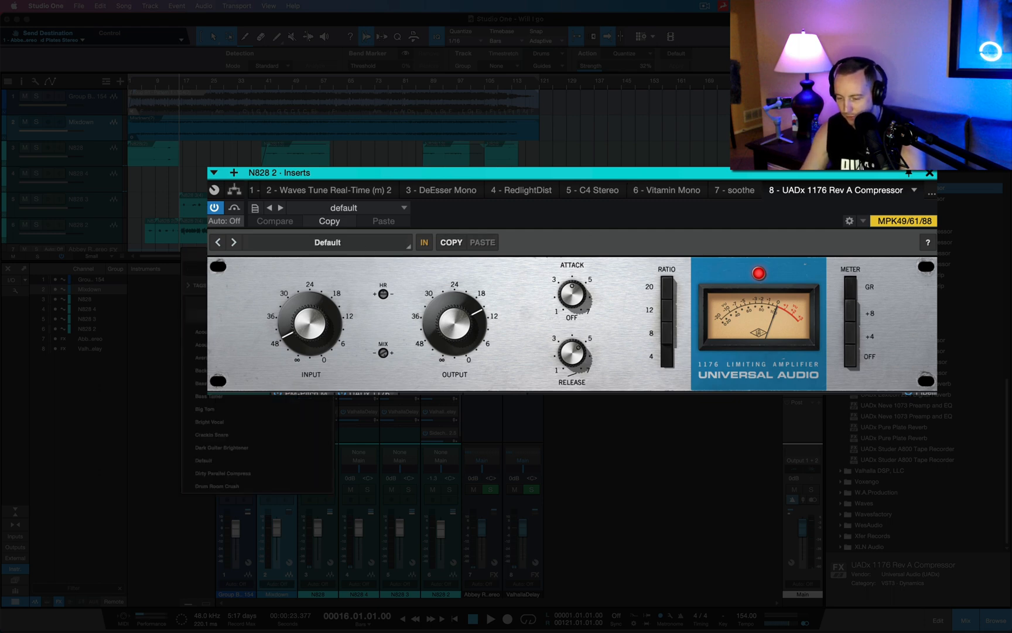
pyautogui.click(202, 357)
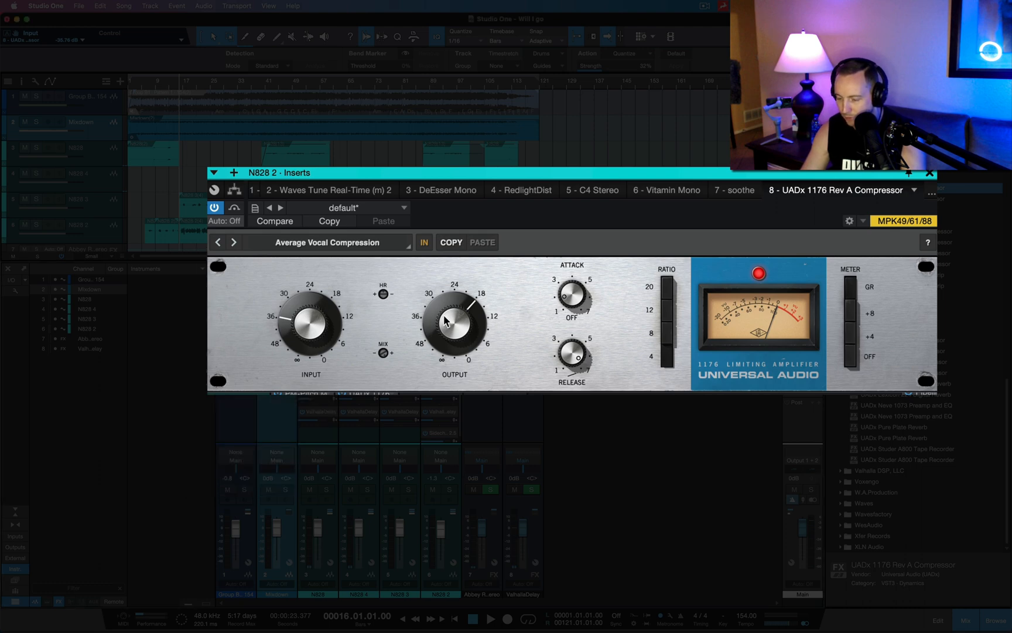
# Set the 1176 compressor's output to about 20, attack to about 3 and release to about 6 while auditioning the mix.
pyautogui.moveTo(447, 323); pyautogui.dragTo(444, 330)
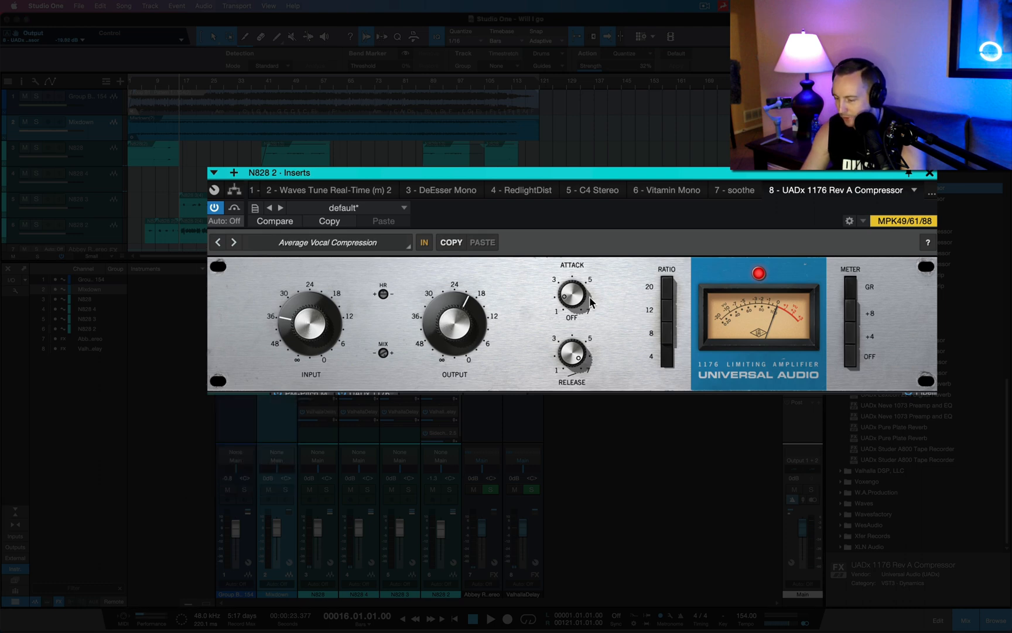
pyautogui.moveTo(574, 303); pyautogui.dragTo(572, 276)
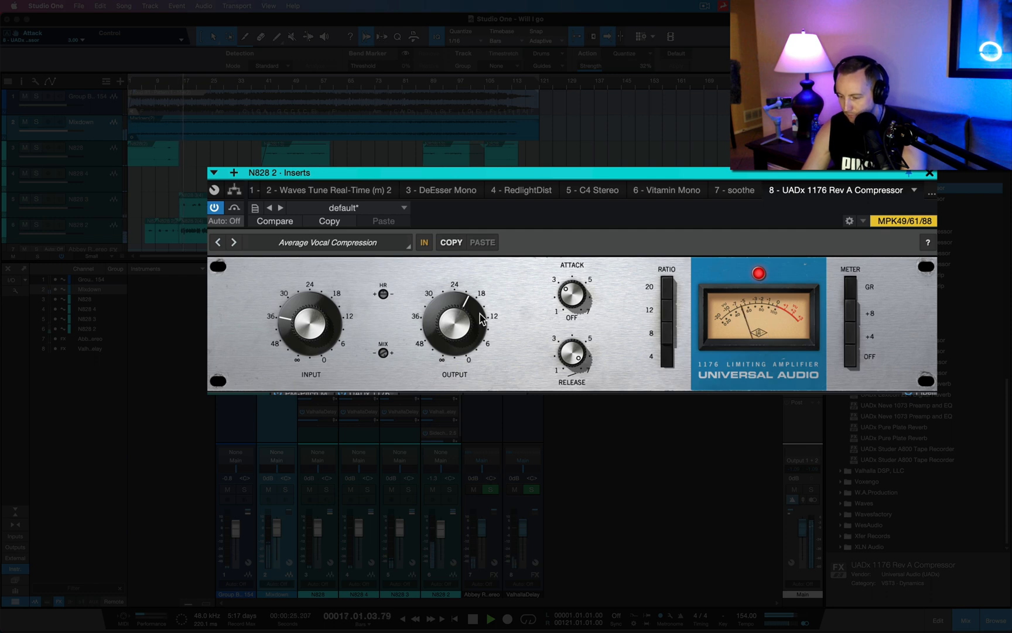
pyautogui.moveTo(451, 314); pyautogui.dragTo(451, 314)
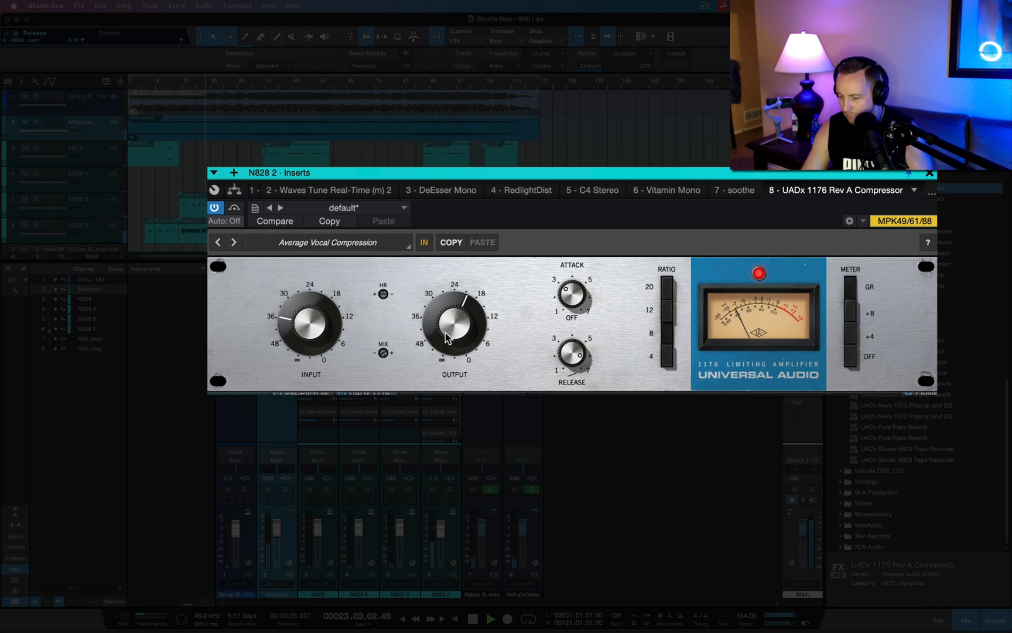
pyautogui.moveTo(445, 331); pyautogui.dragTo(445, 333)
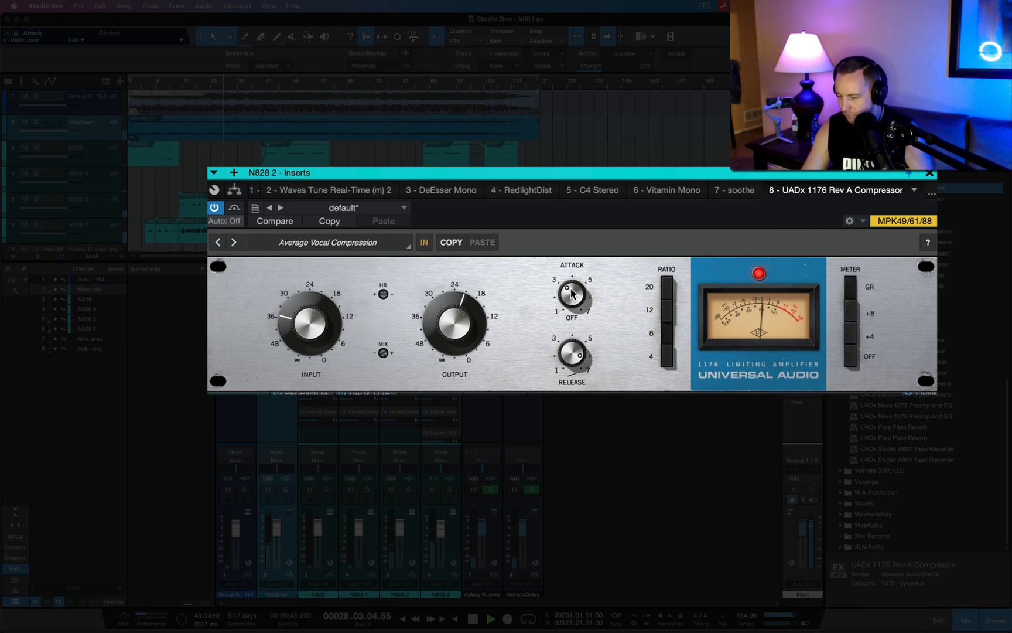
pyautogui.moveTo(572, 289)
pyautogui.mouseDown()
pyautogui.moveTo(580, 293)
pyautogui.moveTo(577, 283)
pyautogui.mouseUp()
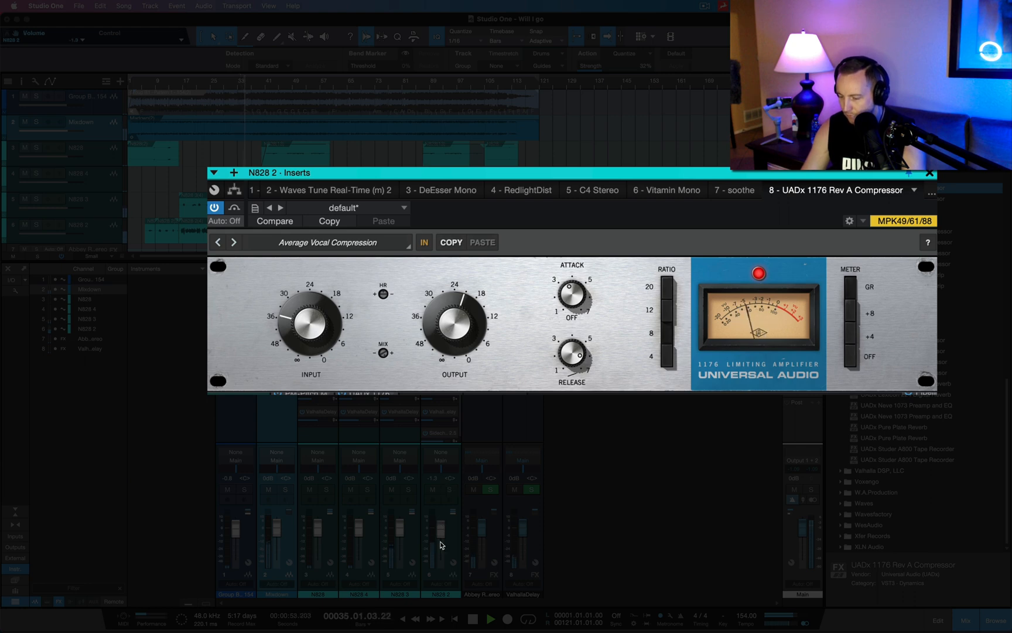
pyautogui.press('space')
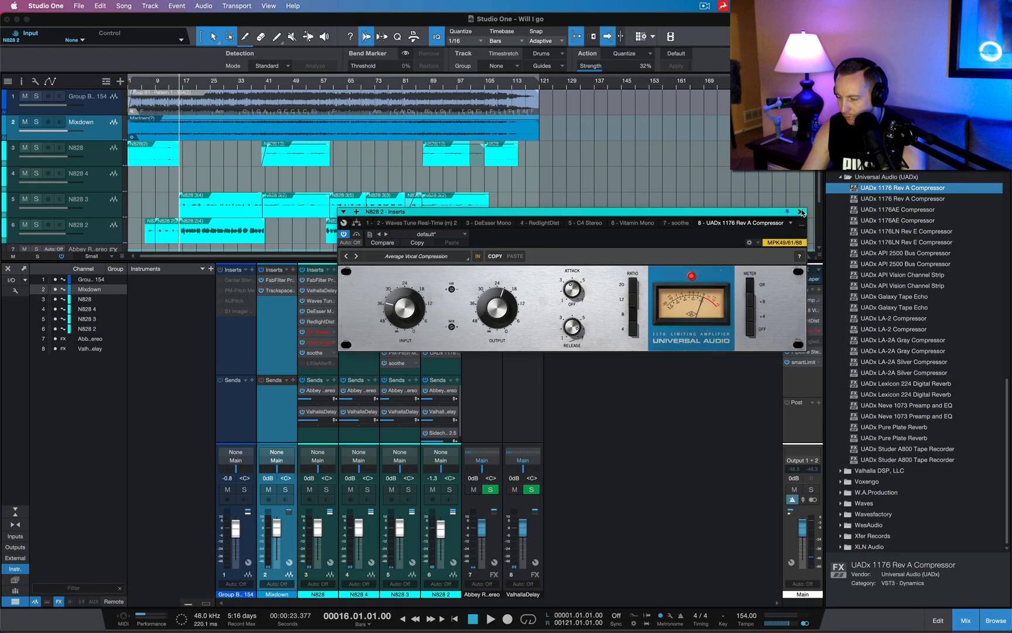
pyautogui.click(801, 212)
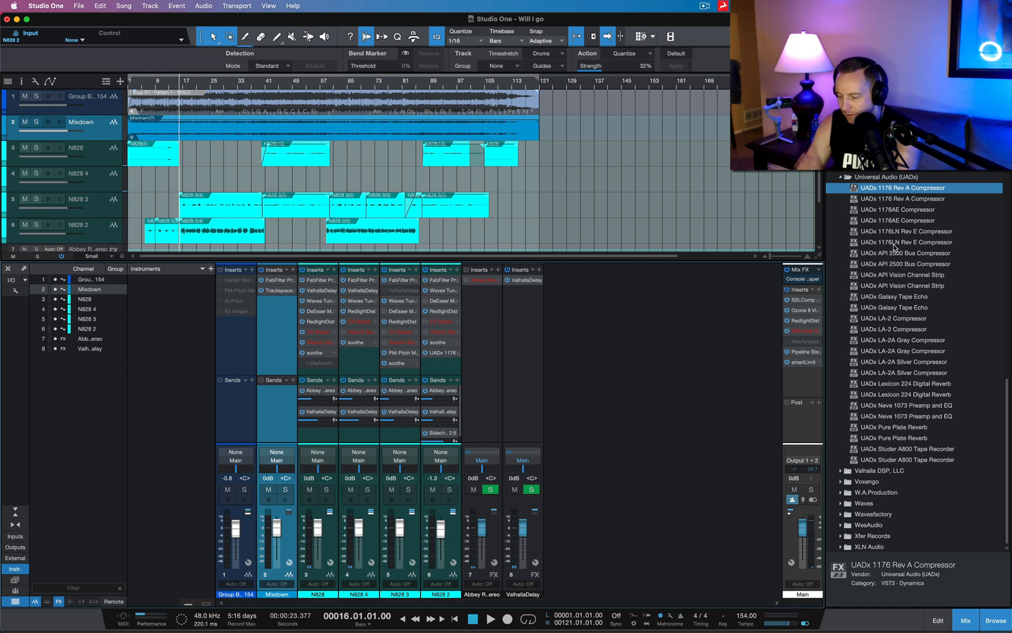
# Try the UADx LA-2A Gray Compressor as an insert on the N828 2 channel, then remove it again.
pyautogui.click(910, 360)
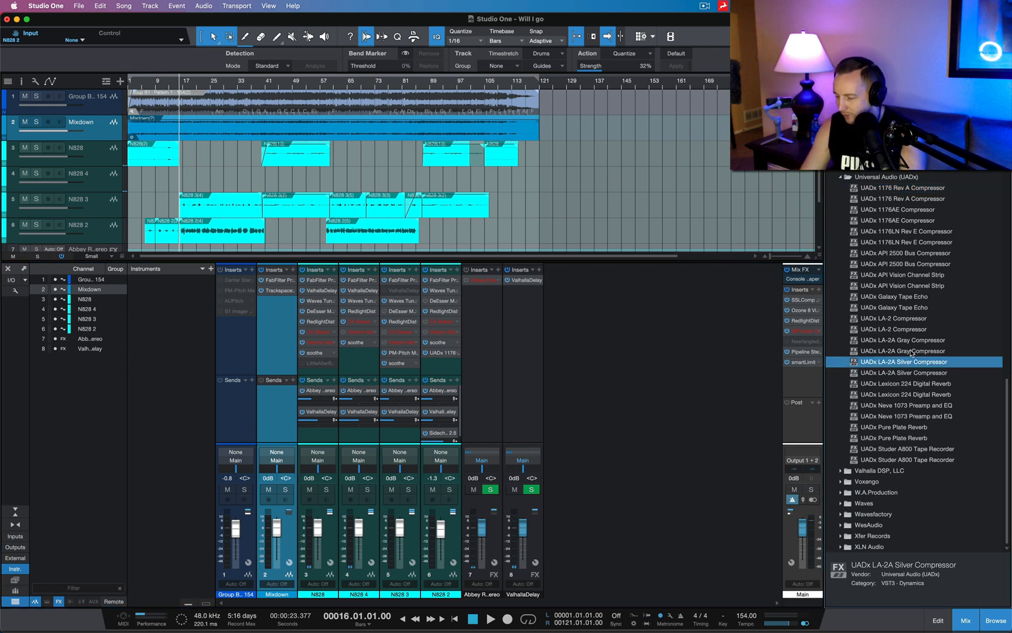
pyautogui.click(912, 352)
pyautogui.click(914, 373)
pyautogui.click(915, 362)
pyautogui.click(914, 352)
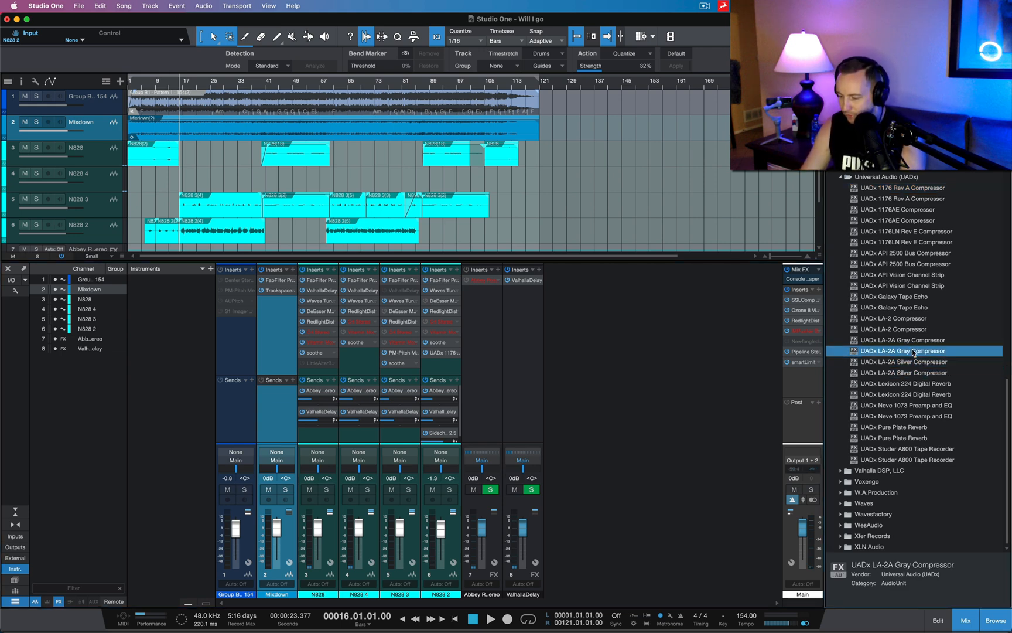
pyautogui.moveTo(914, 351); pyautogui.dragTo(436, 366)
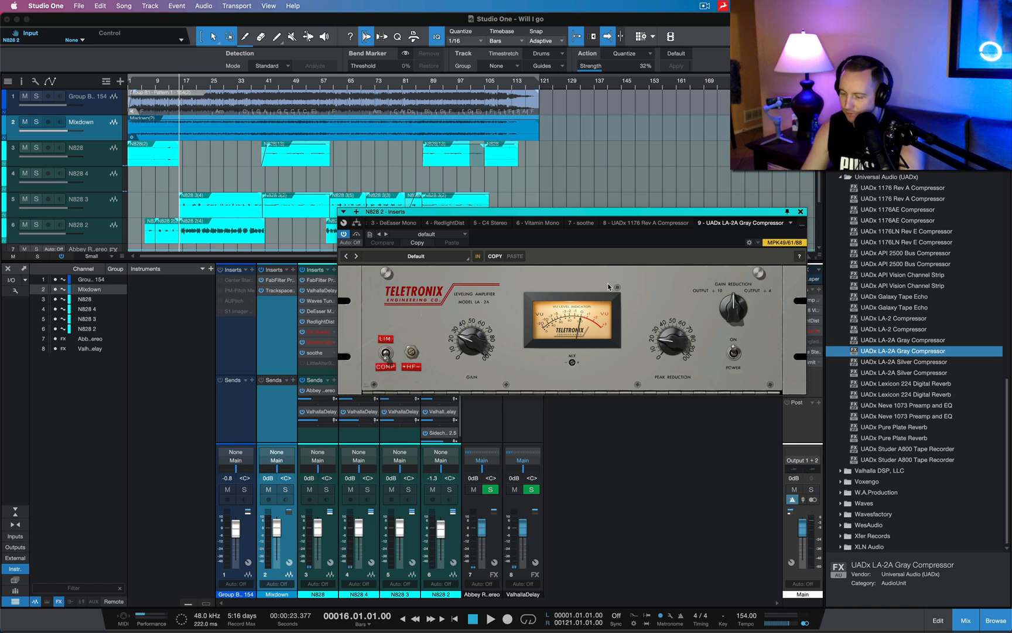
pyautogui.click(802, 212)
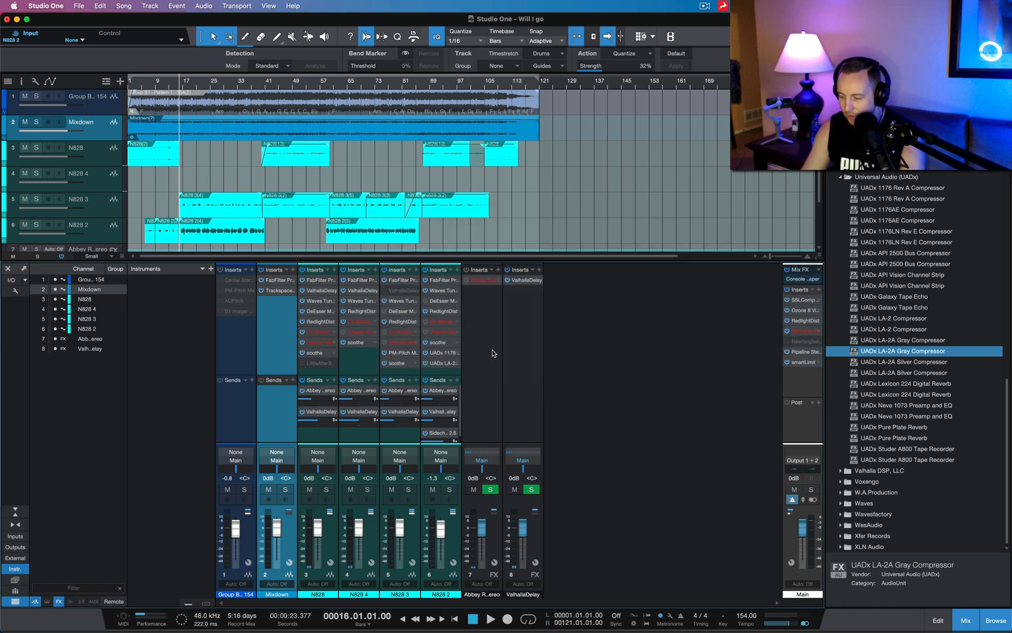
pyautogui.rightClick(459, 368)
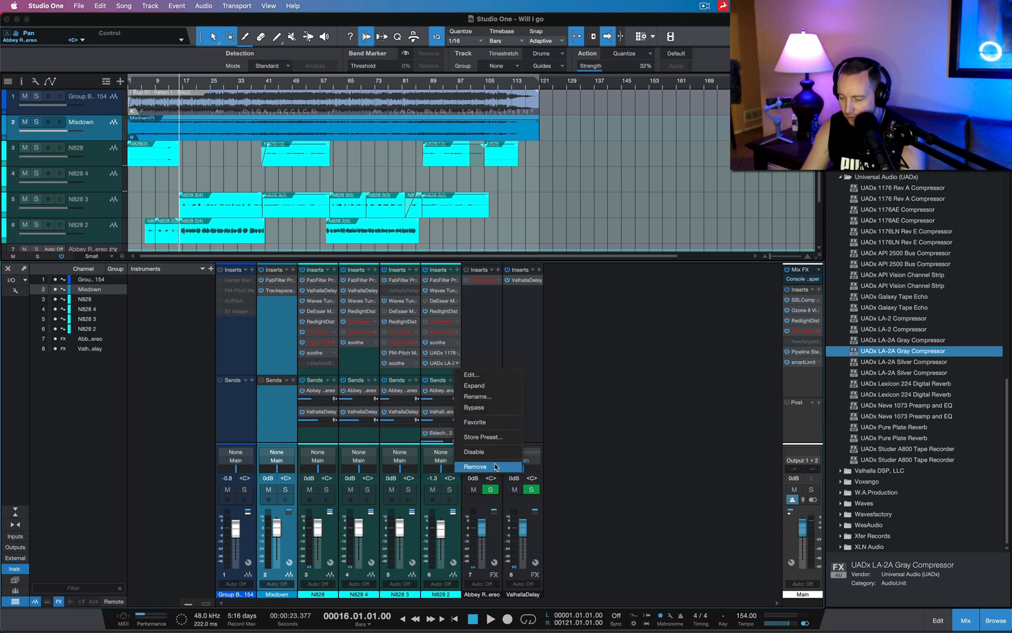
pyautogui.click(476, 394)
# Insert the Level Meter plug-in after the UADx 1176 on the N828 2 channel and close its window.
pyautogui.scroll(1, 905, 469)
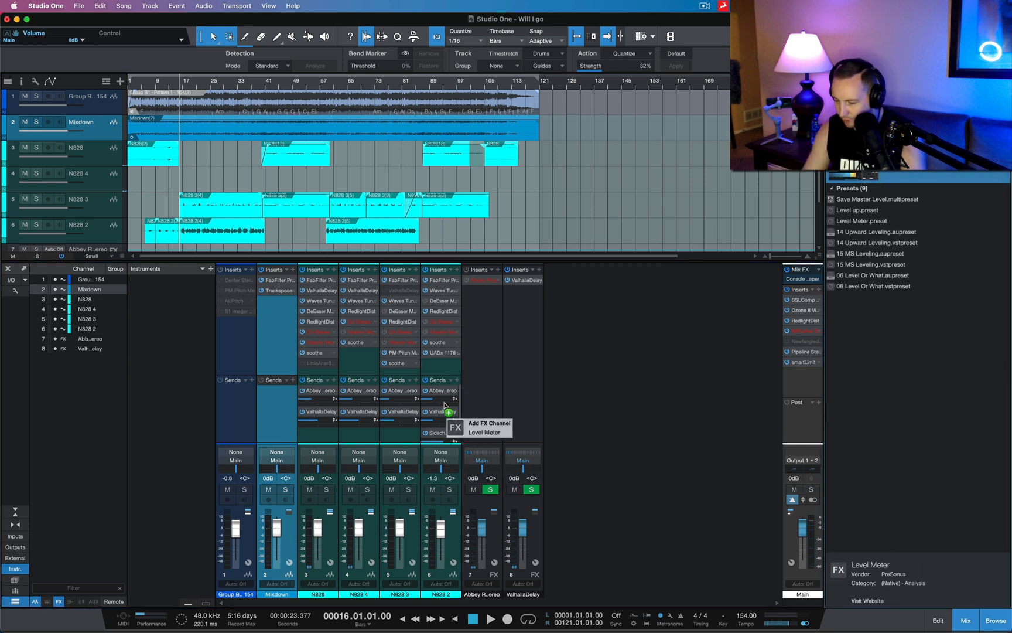
pyautogui.moveTo(448, 406); pyautogui.dragTo(440, 368)
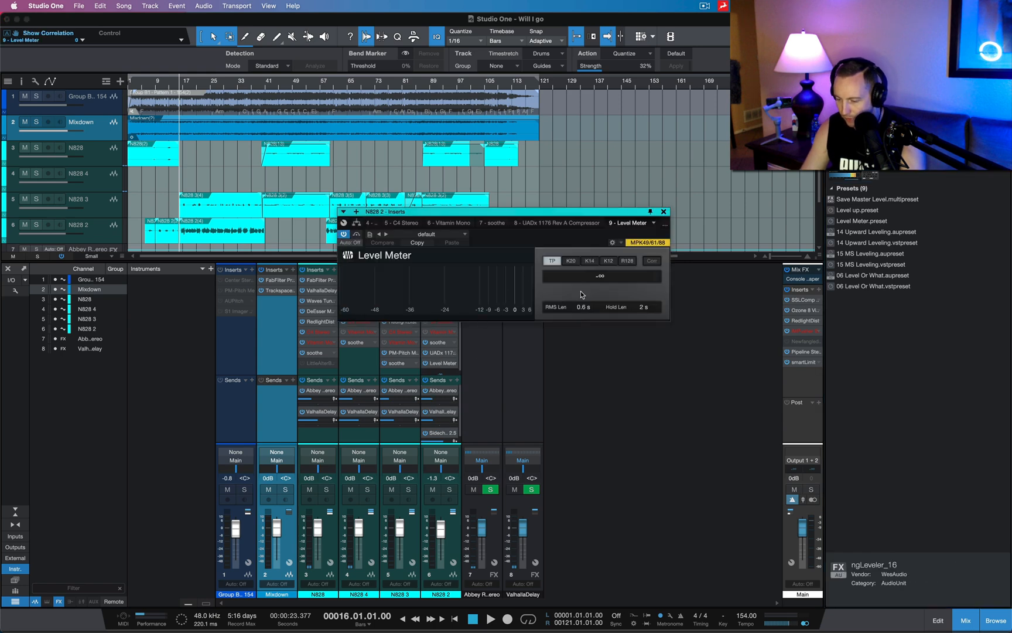
pyautogui.click(663, 212)
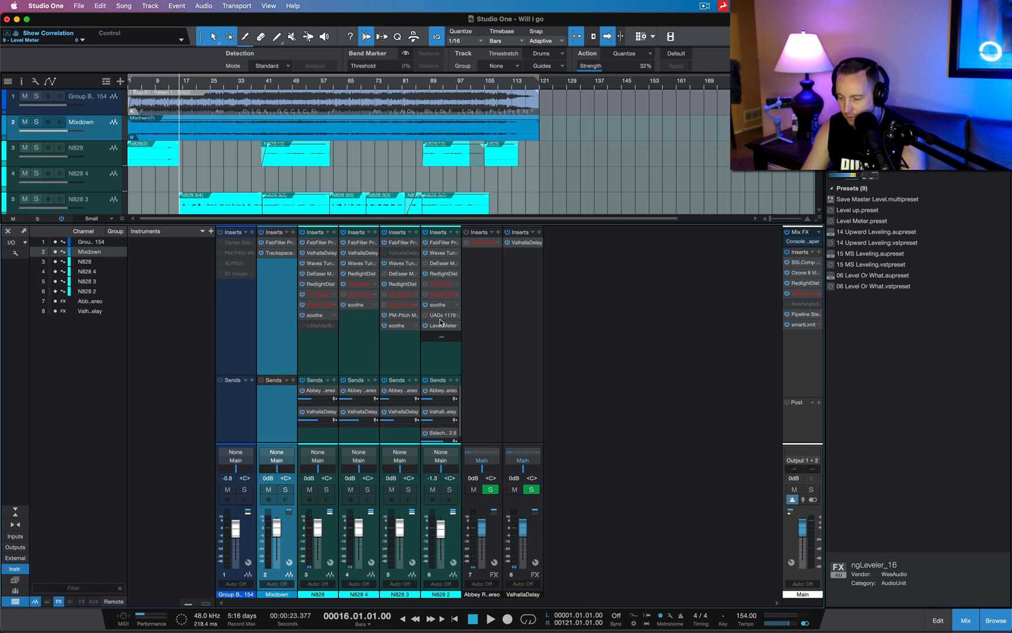
# Play the mix from bar 16 twice, checking the N828 2 channel's level on the inserted Level Meter.
pyautogui.press('space')
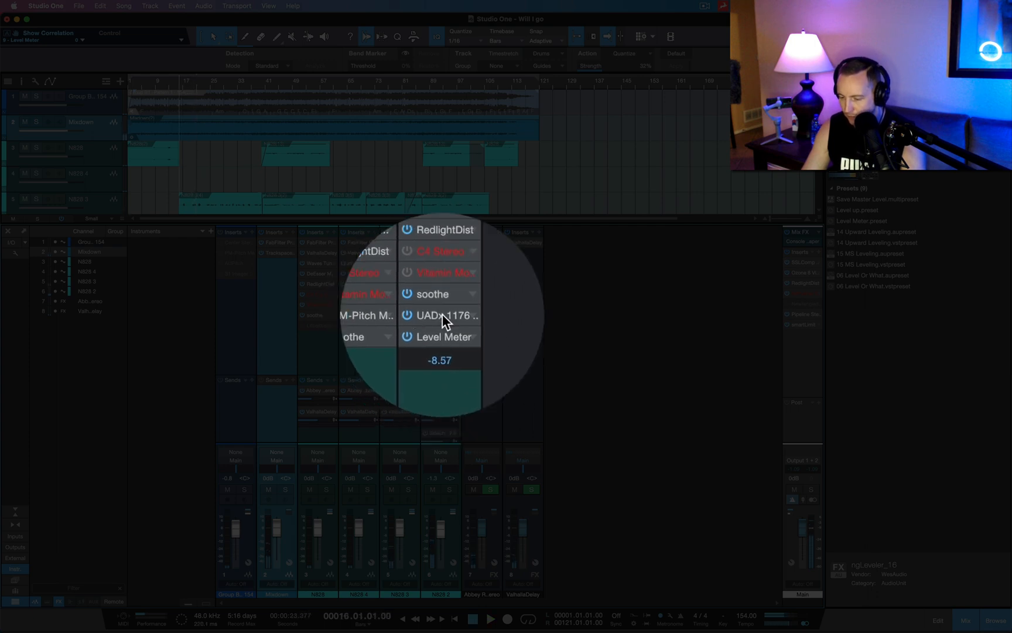
pyautogui.press('space')
pyautogui.press('space')
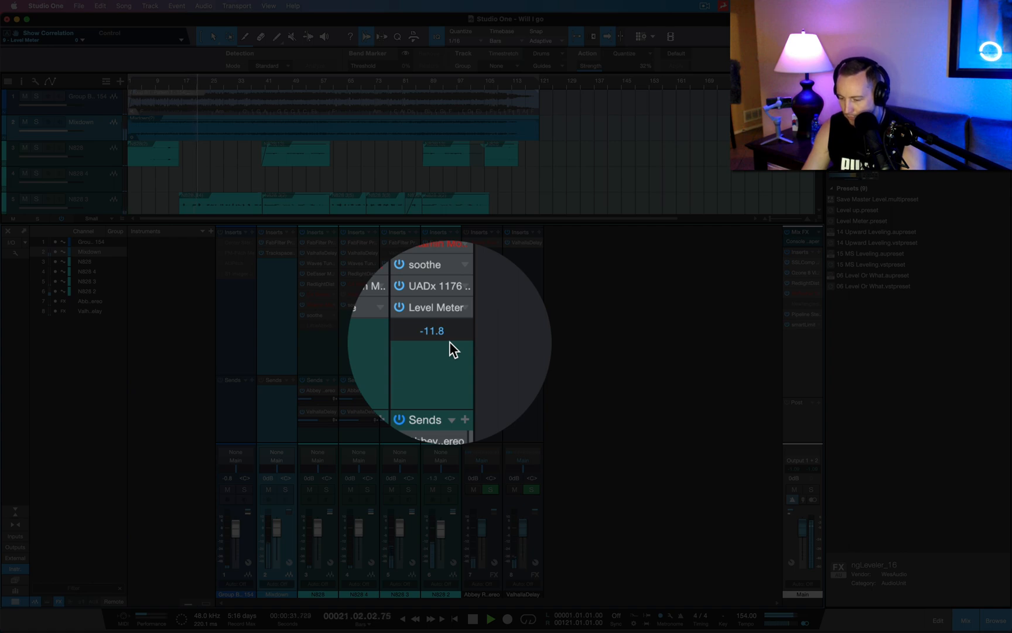
pyautogui.press('space')
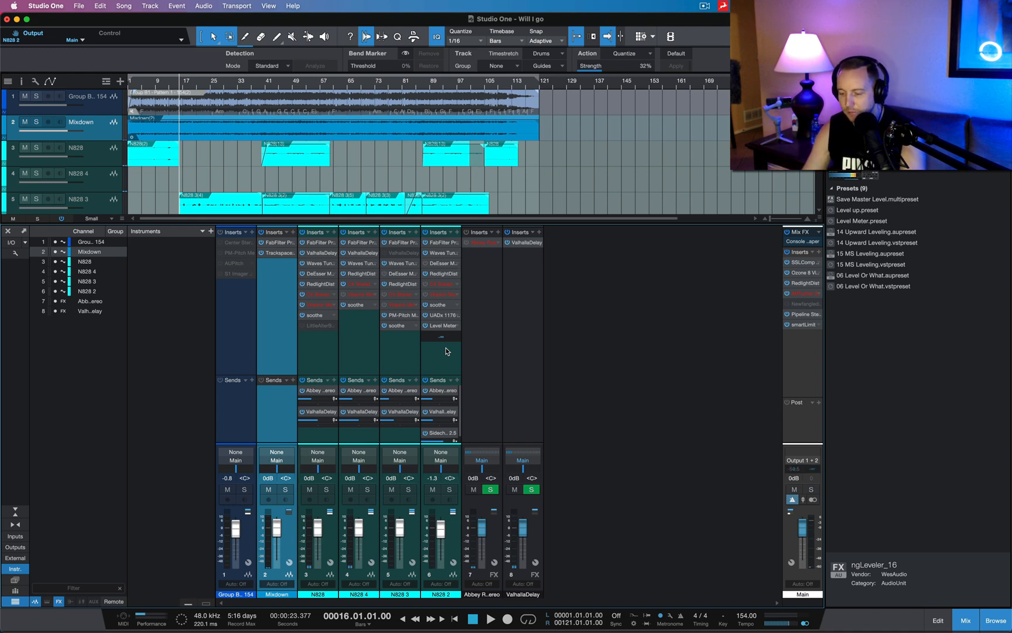
# Open the UADx 1176 Rev A Compressor inserted on the N828 2 channel.
pyautogui.click(444, 315)
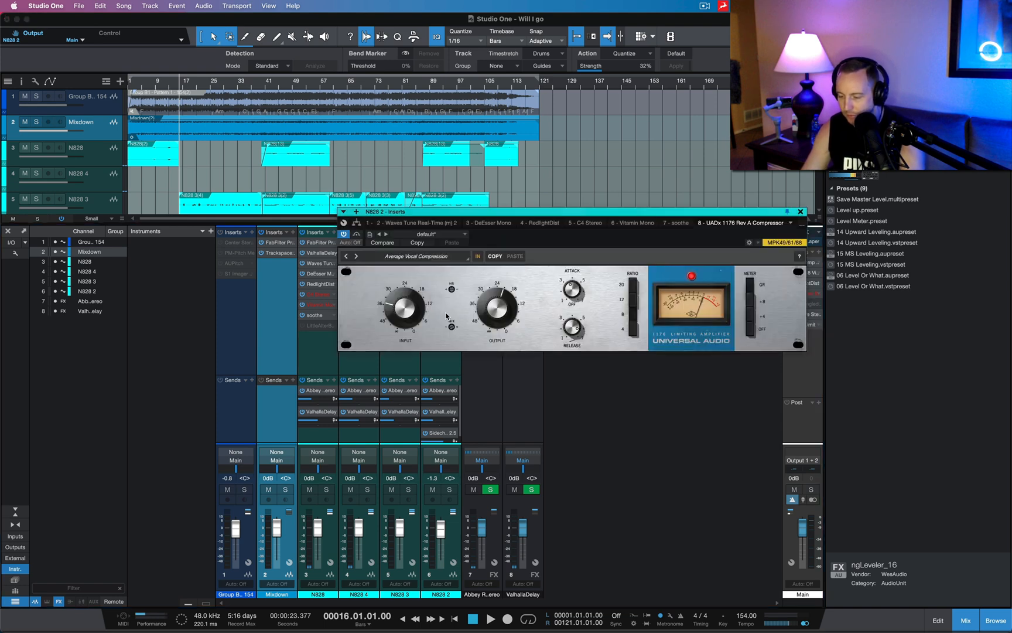